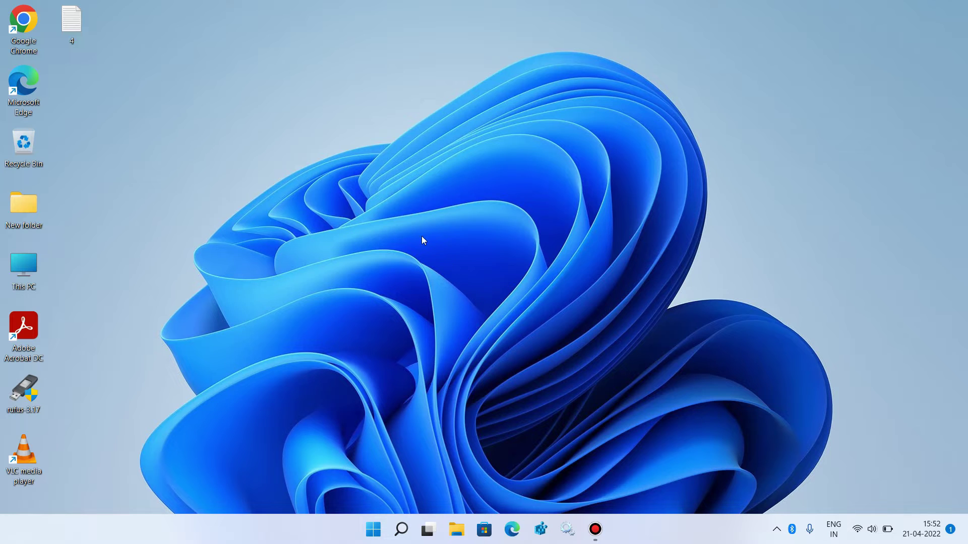
# Launch Chrome, Google 'wifi driver for windows 11', and open Intel's Wi-Fi driver result.
pyautogui.doubleClick(23, 23)
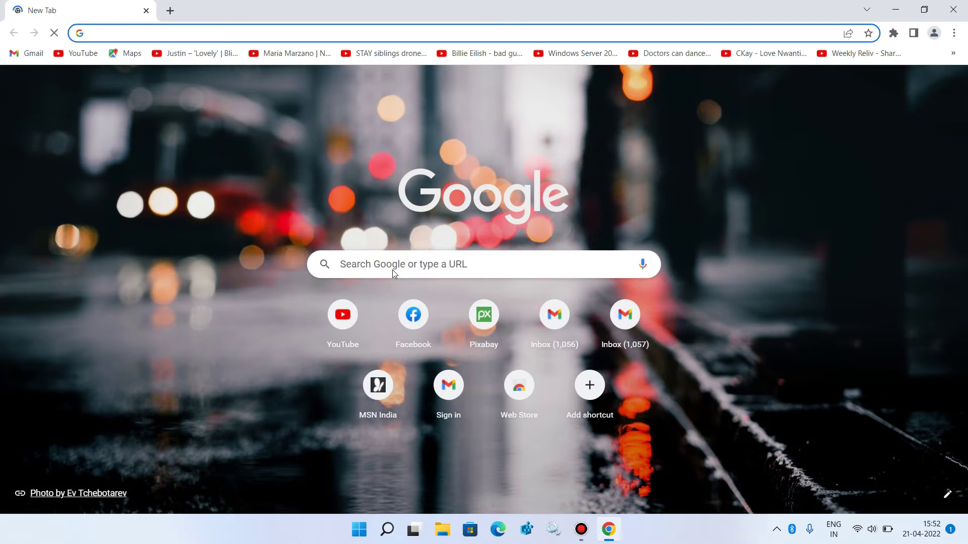
pyautogui.click(393, 268)
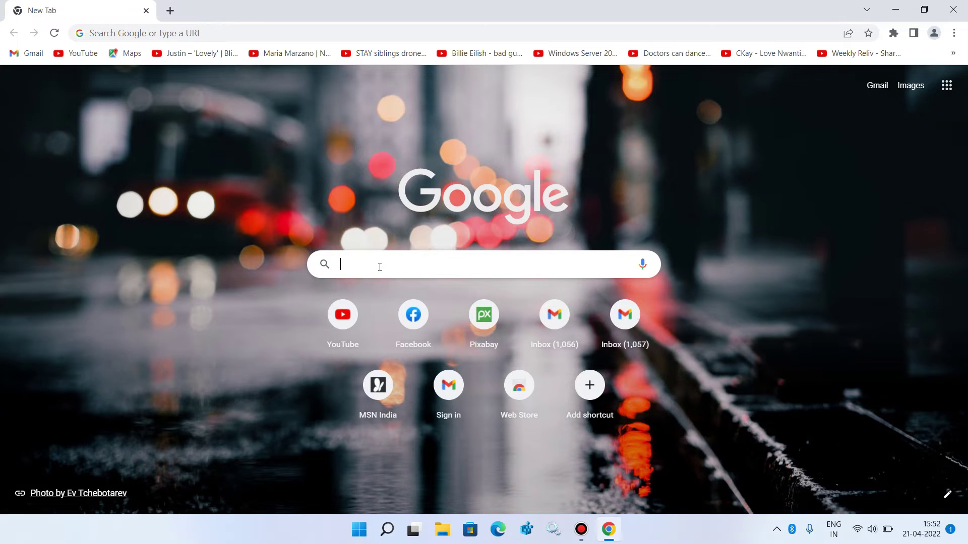
pyautogui.write('wi')
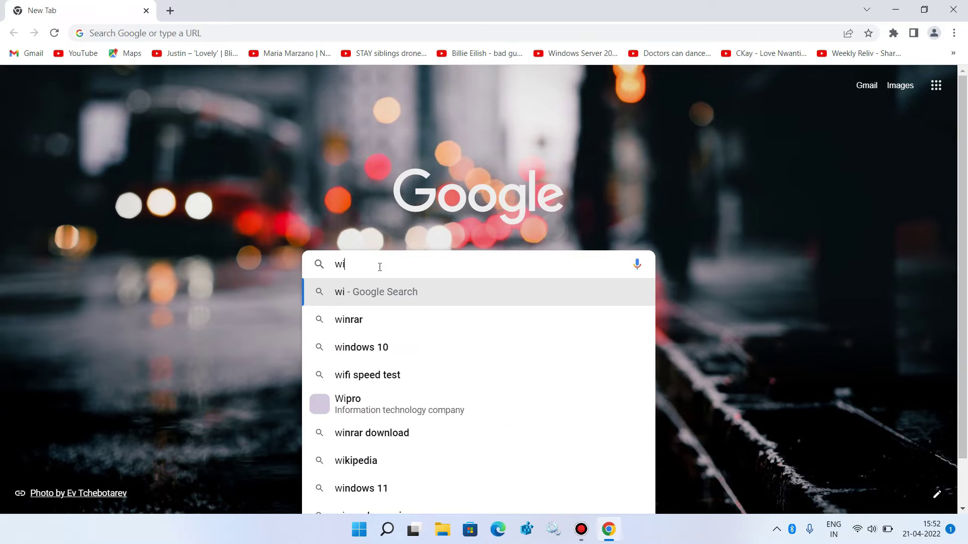
pyautogui.write('fi driver')
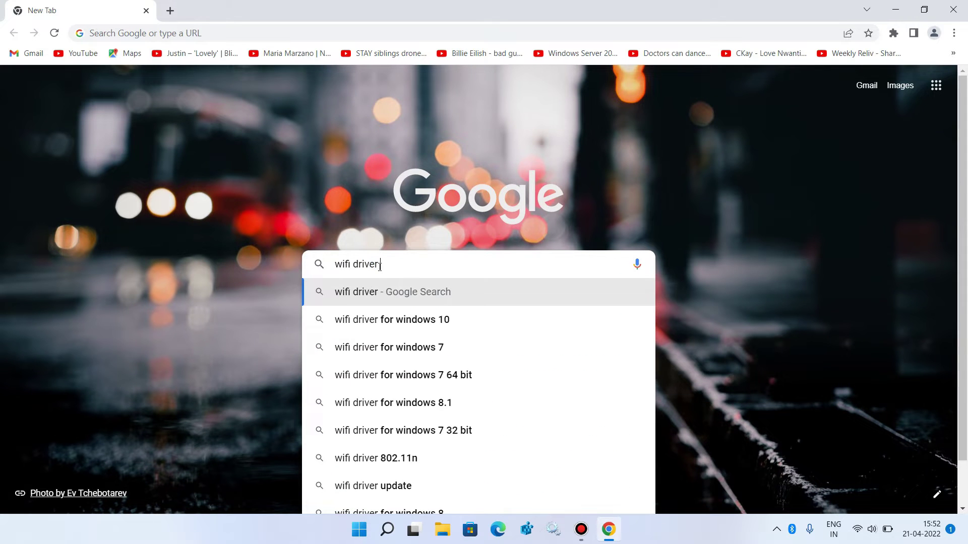
pyautogui.write(' for w')
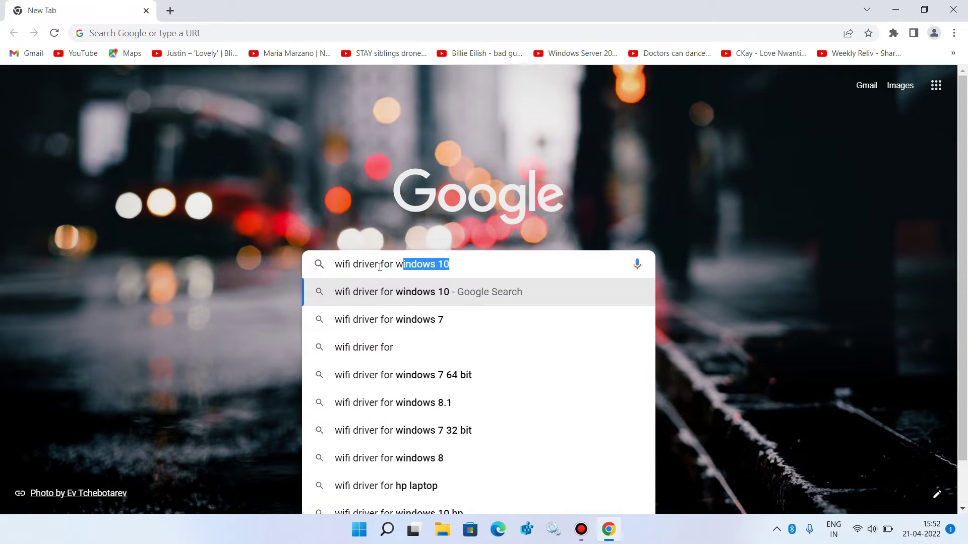
pyautogui.write('indows 1')
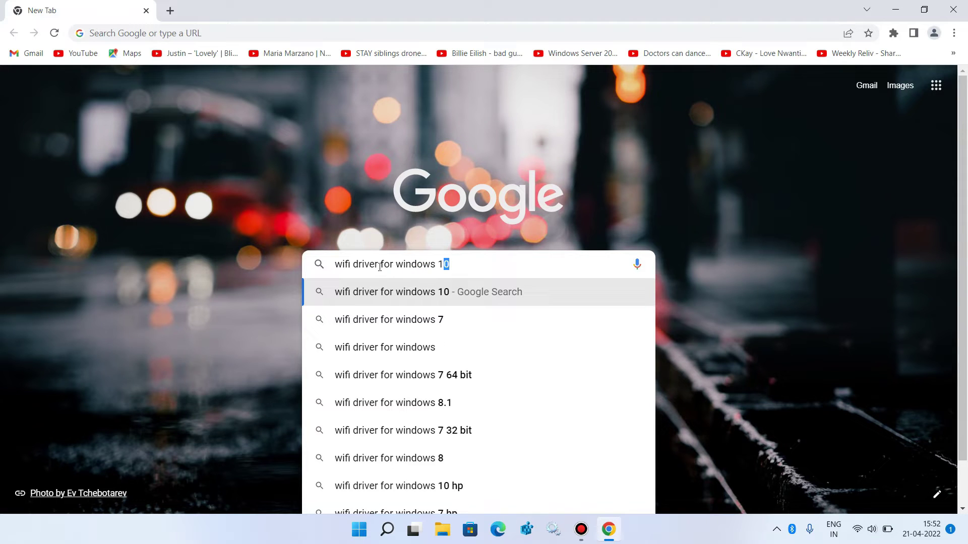
pyautogui.write('1')
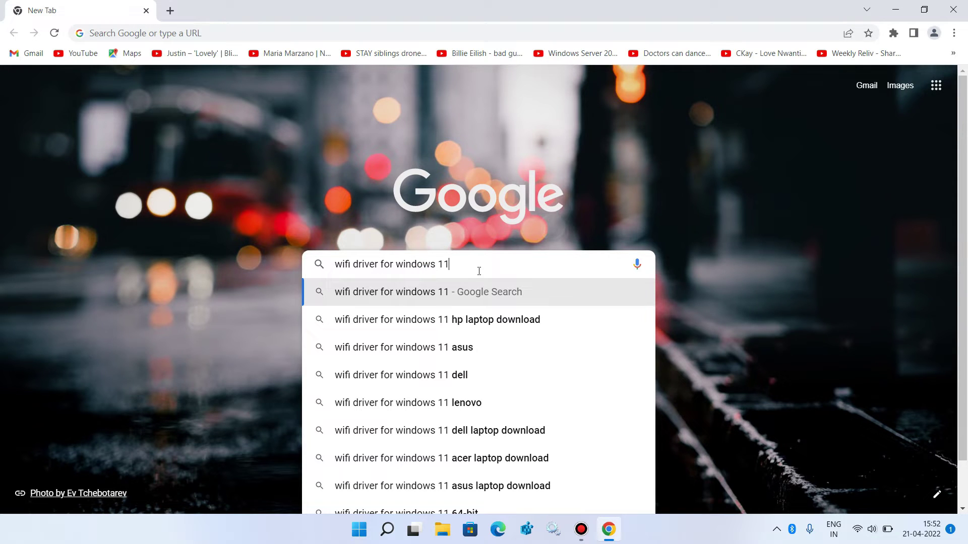
pyautogui.press('Return')
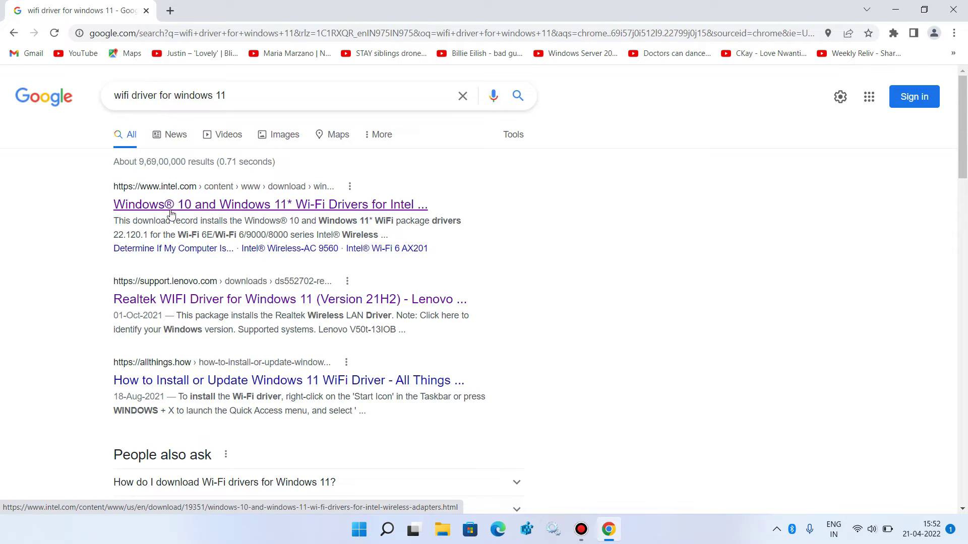
pyautogui.click(281, 211)
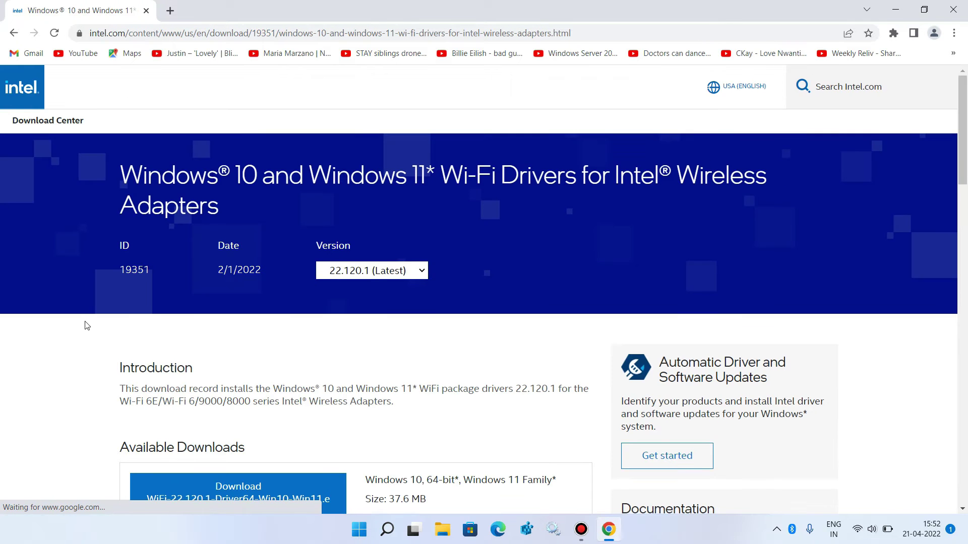
pyautogui.scroll(-2, 86, 325)
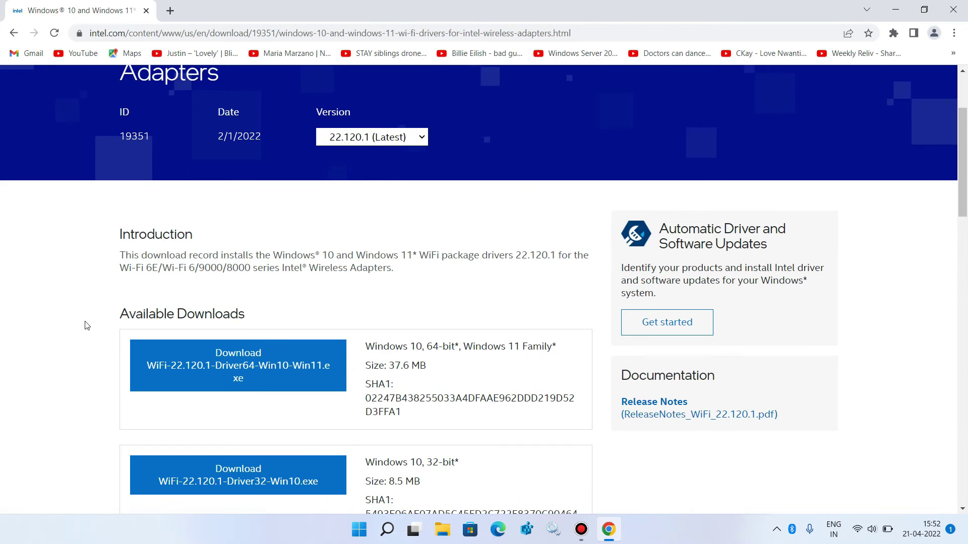
pyautogui.scroll(-2, 85, 326)
pyautogui.scroll(-1, 85, 326)
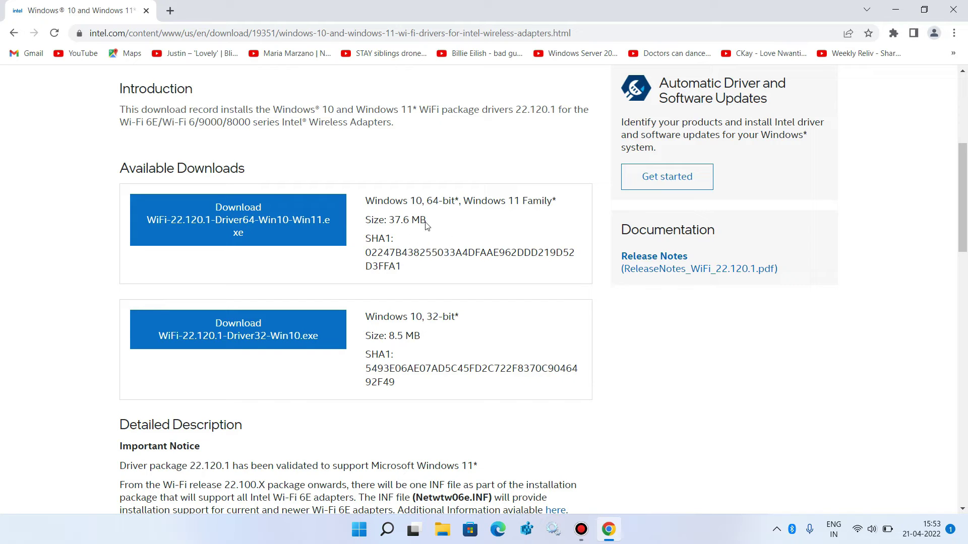
# Download WiFi-22.120.1-Driver64-Win10-Win11 after accepting the license, and show it in Downloads.
pyautogui.click(288, 223)
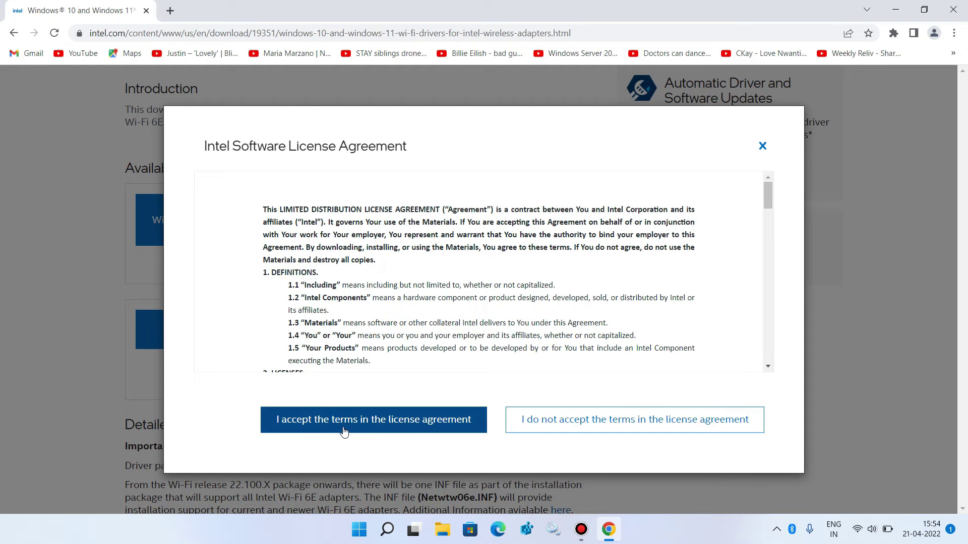
pyautogui.click(395, 424)
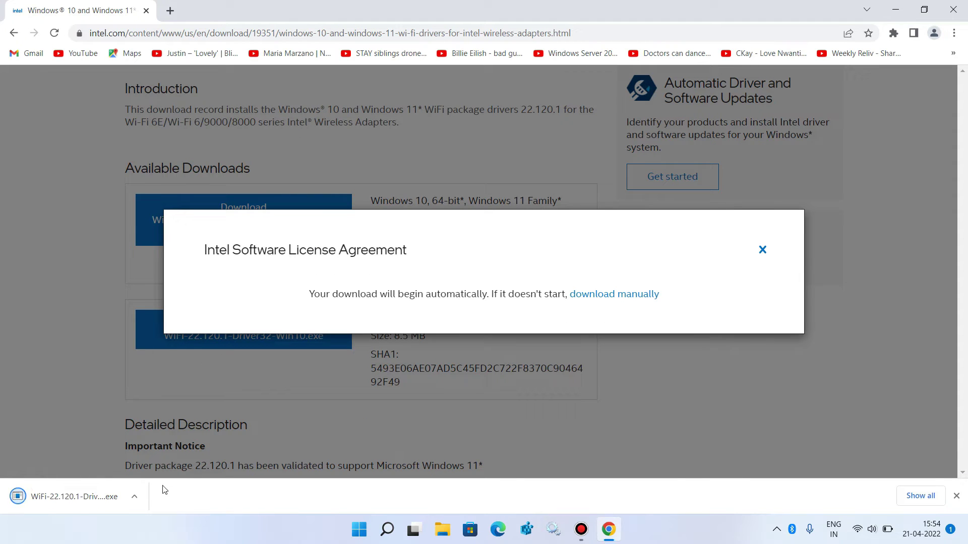
pyautogui.click(134, 497)
pyautogui.click(182, 452)
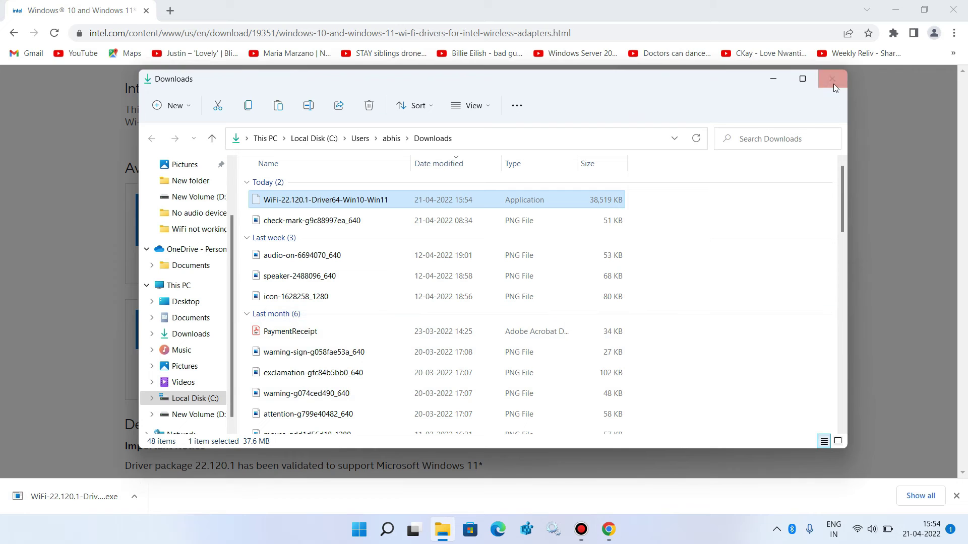
# Close Downloads, minimize Chrome, and select the WiFi-22.120.1 installer on the desktop.
pyautogui.click(834, 85)
pyautogui.click(895, 10)
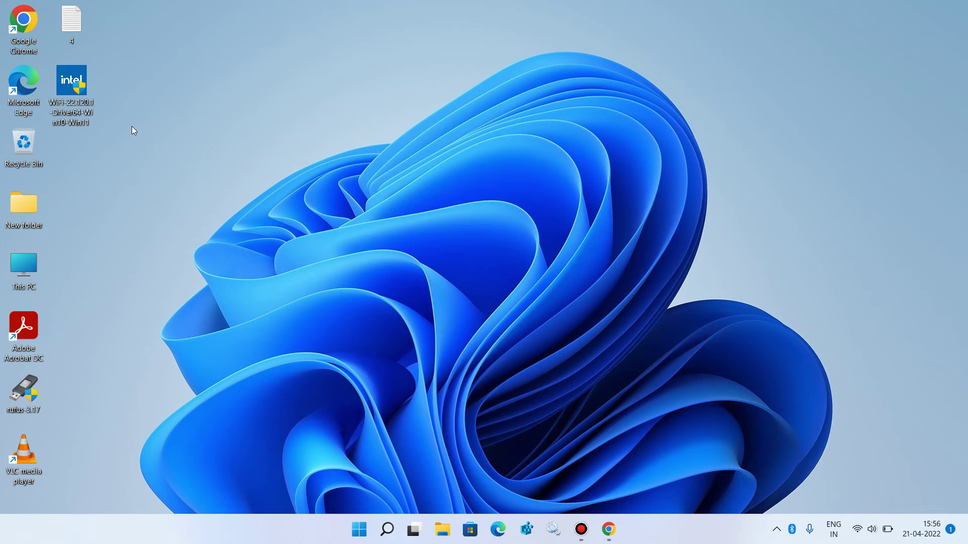
pyautogui.click(76, 103)
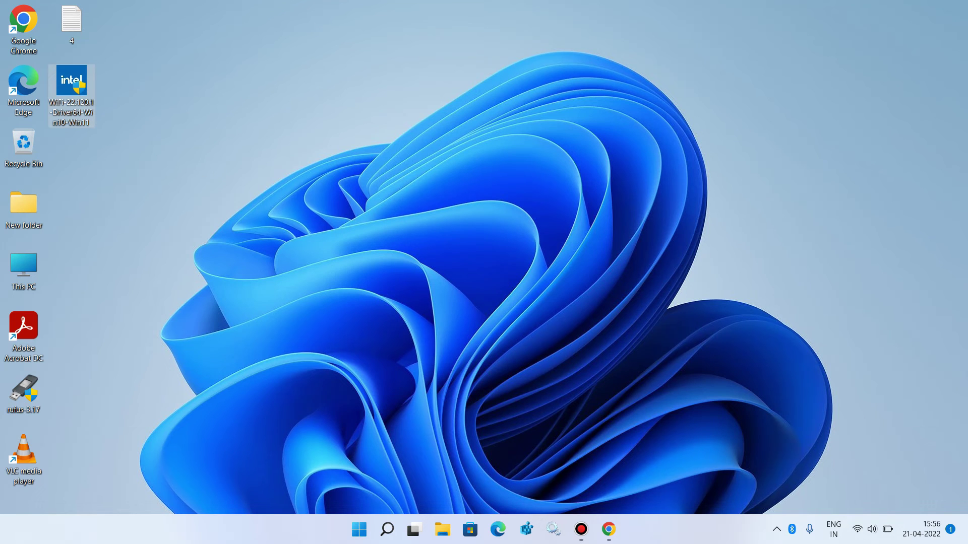
# Run the Intel Wi-Fi installer, agree to the license terms, and install the driver.
pyautogui.click(381, 361)
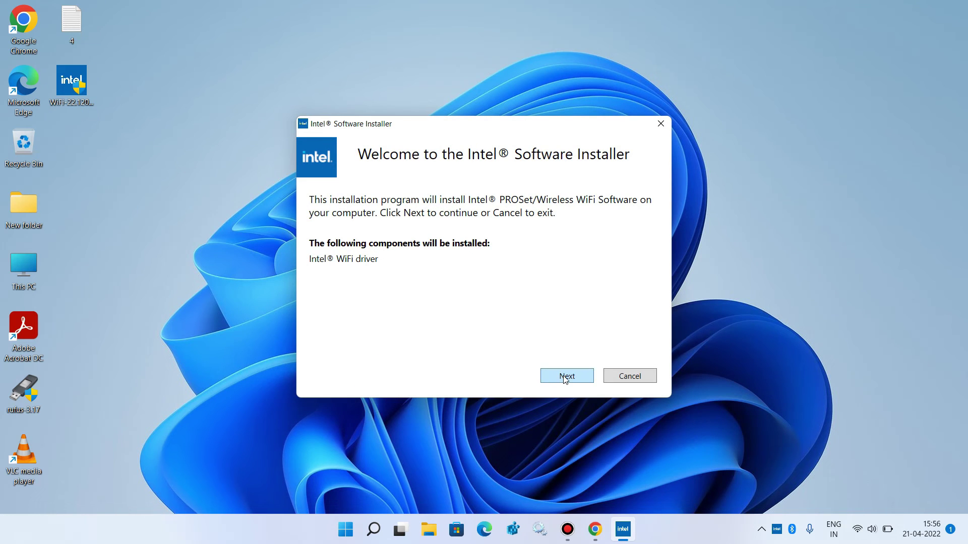
pyautogui.click(567, 376)
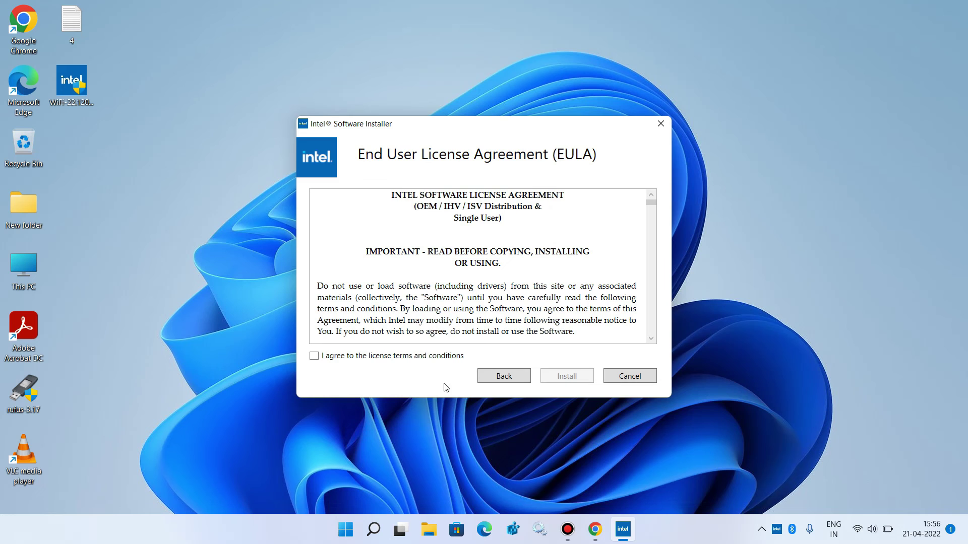
pyautogui.click(314, 356)
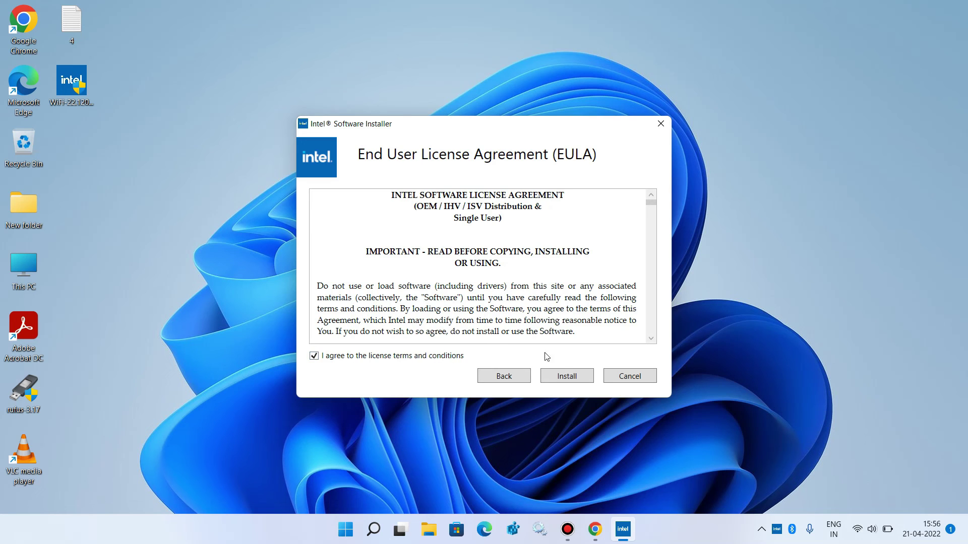
pyautogui.click(567, 373)
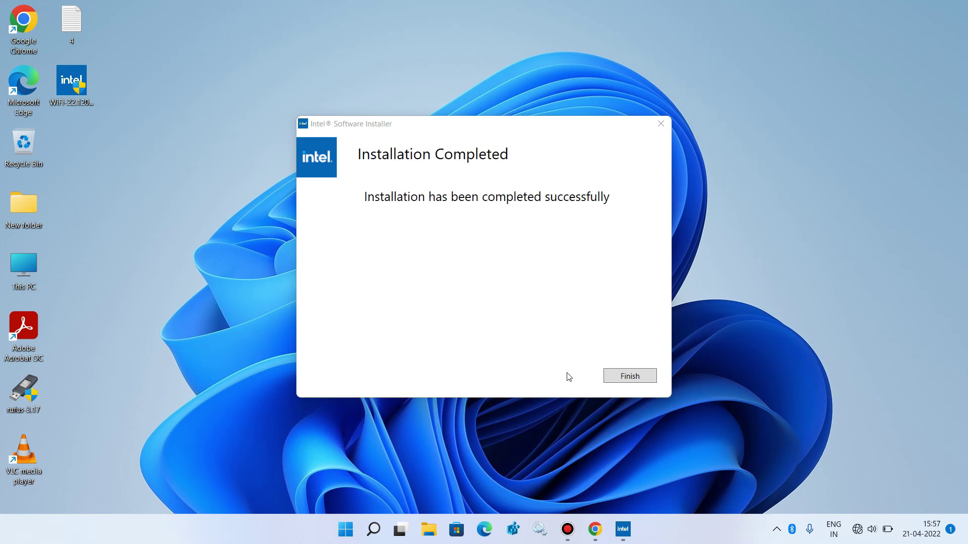
# Finish and close the Intel Software Installer.
pyautogui.click(618, 377)
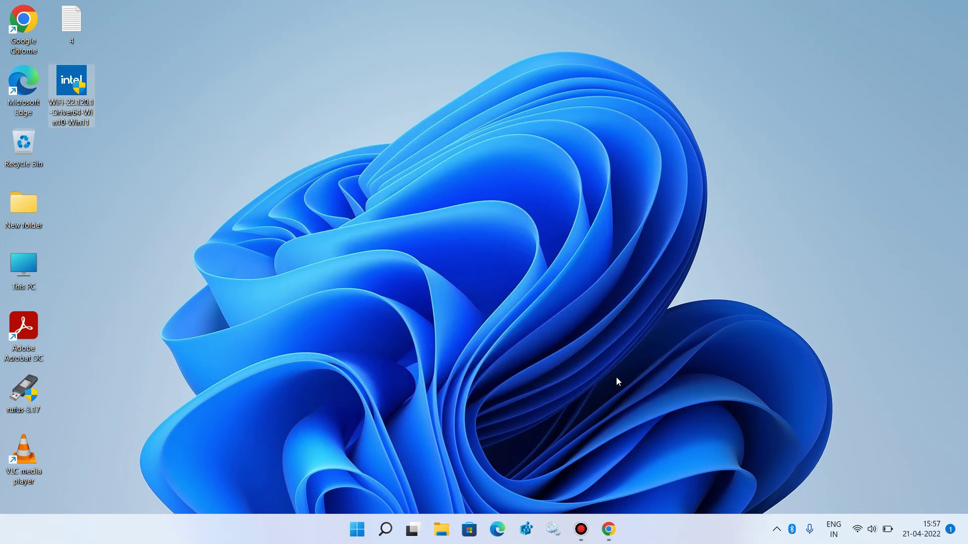